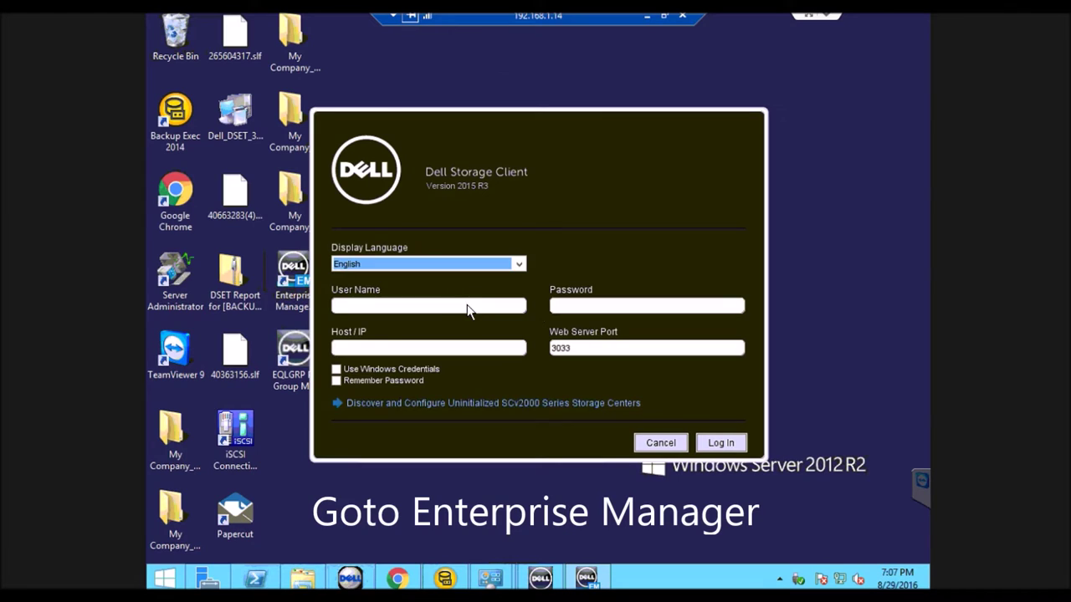
Log in to host 192.168.1.47 as Admin, entering the account password.
text(●●●●●●●)
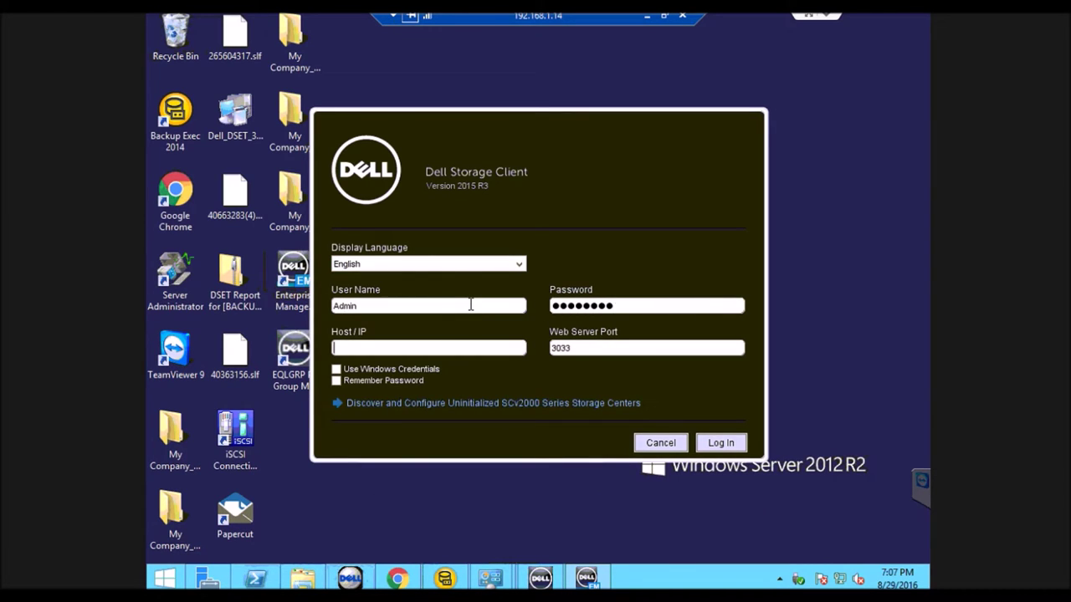
text(192.168.1.47)
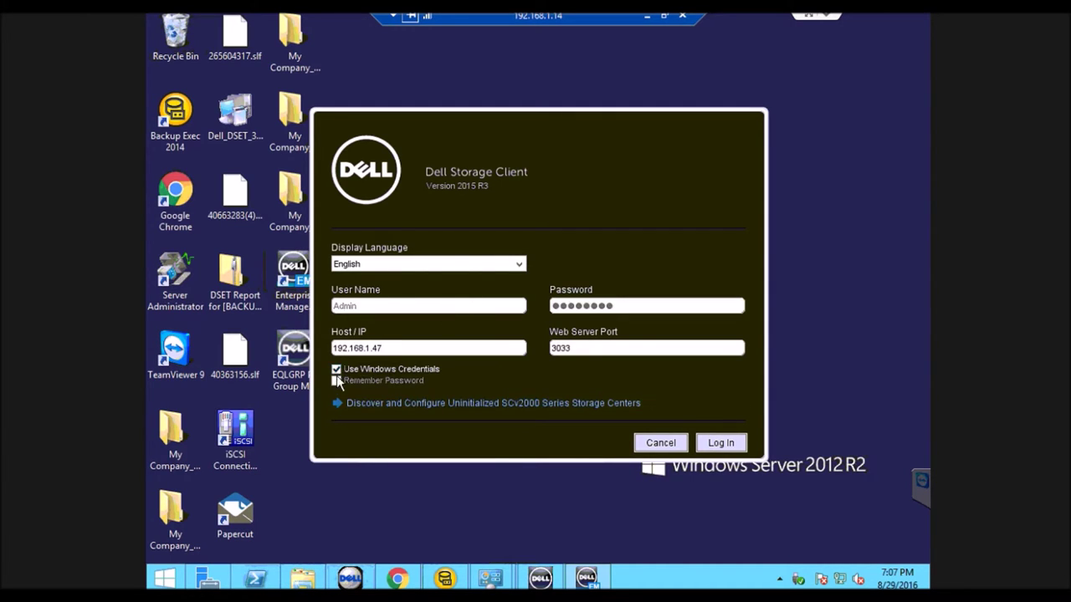
click(720, 442)
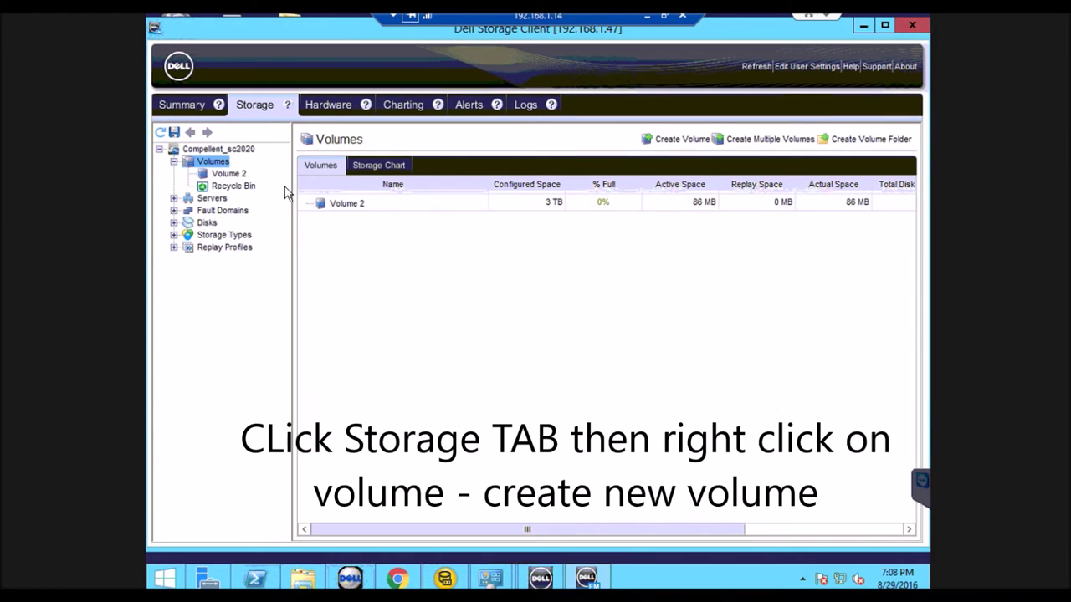
Start creating a new volume under Volumes and name it HyperV Volume01.
right_click(219, 164)
click(269, 175)
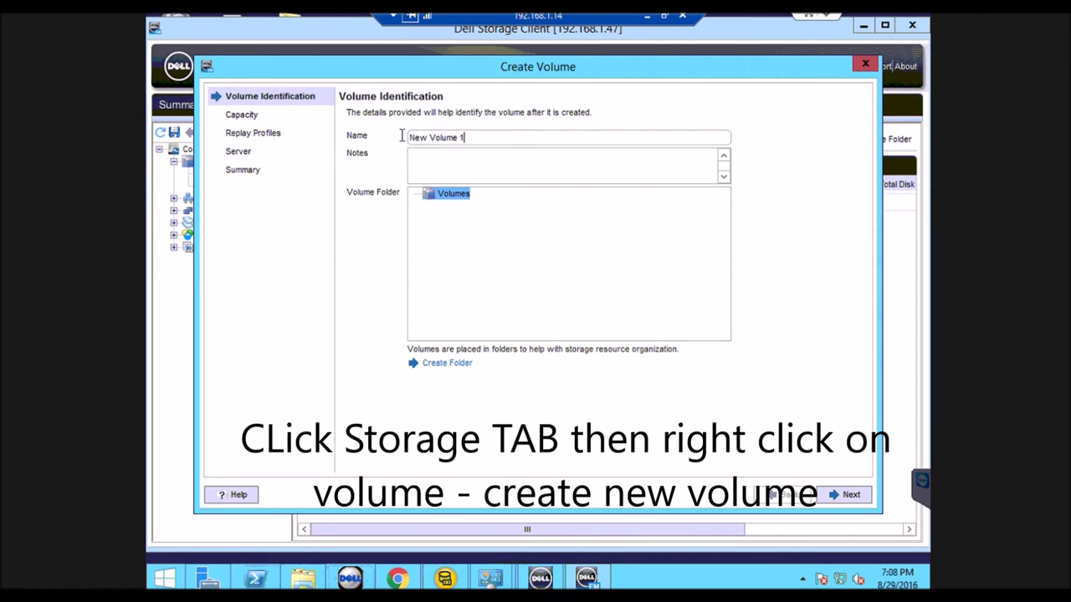
key(ctrl+a)
text(H)
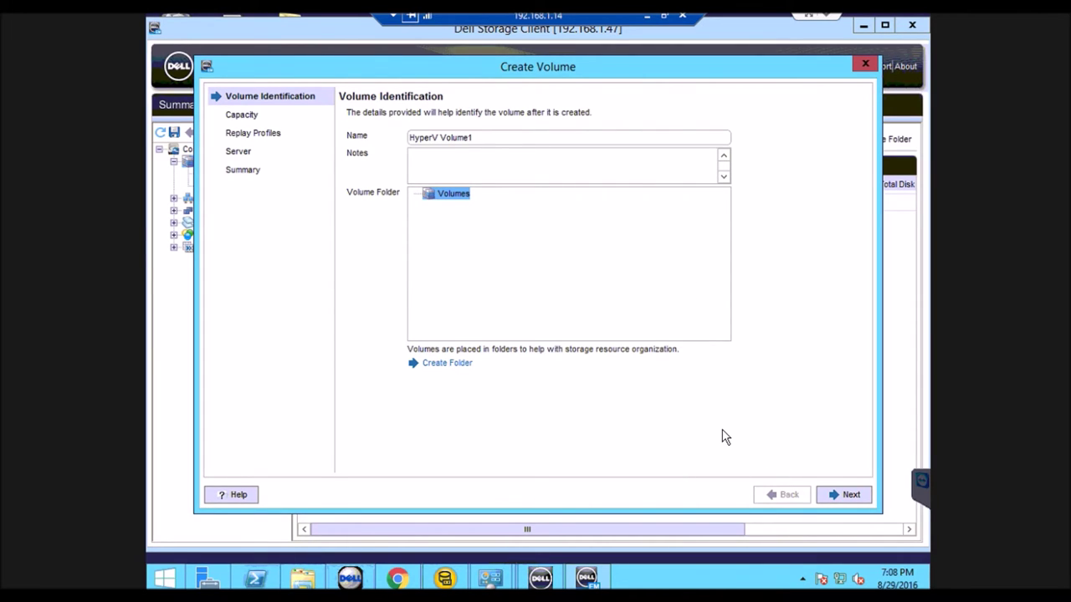
click(848, 499)
Set the new volume's capacity to 2 TB and continue to the replay profiles.
drag(398, 137, 345, 136)
text(2)
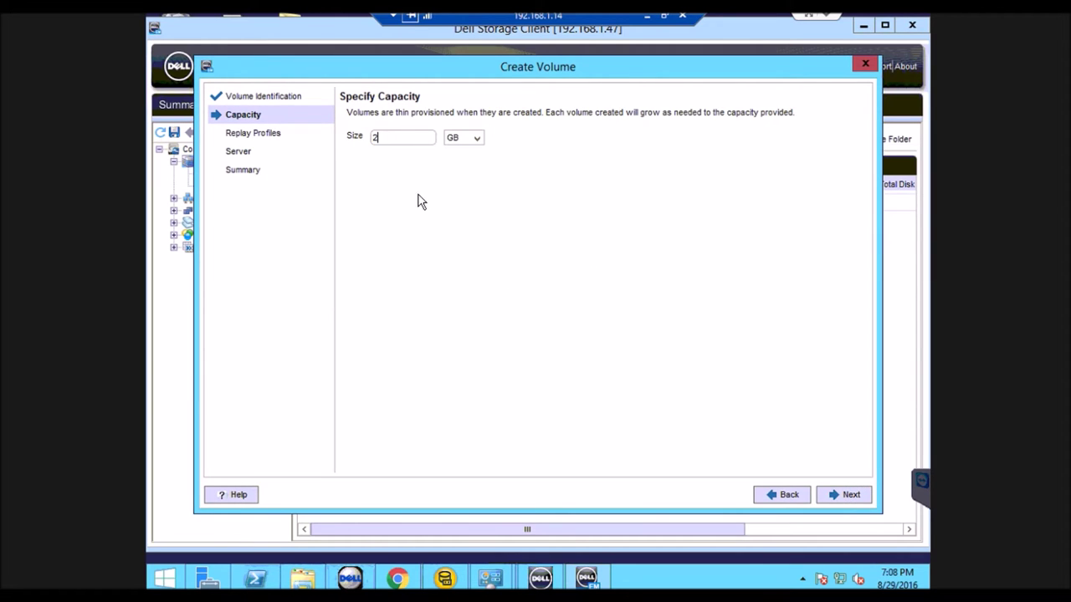
click(484, 139)
click(460, 202)
click(840, 496)
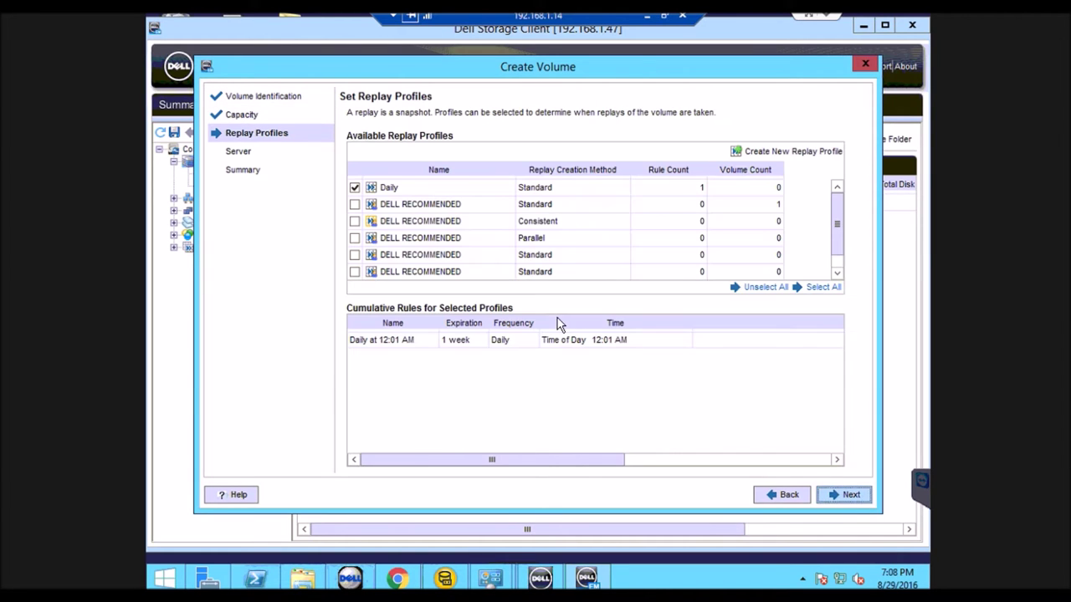
Deselect the Daily replay profile, map the volume to HYPERVCLUSTER and finish creating it.
click(355, 188)
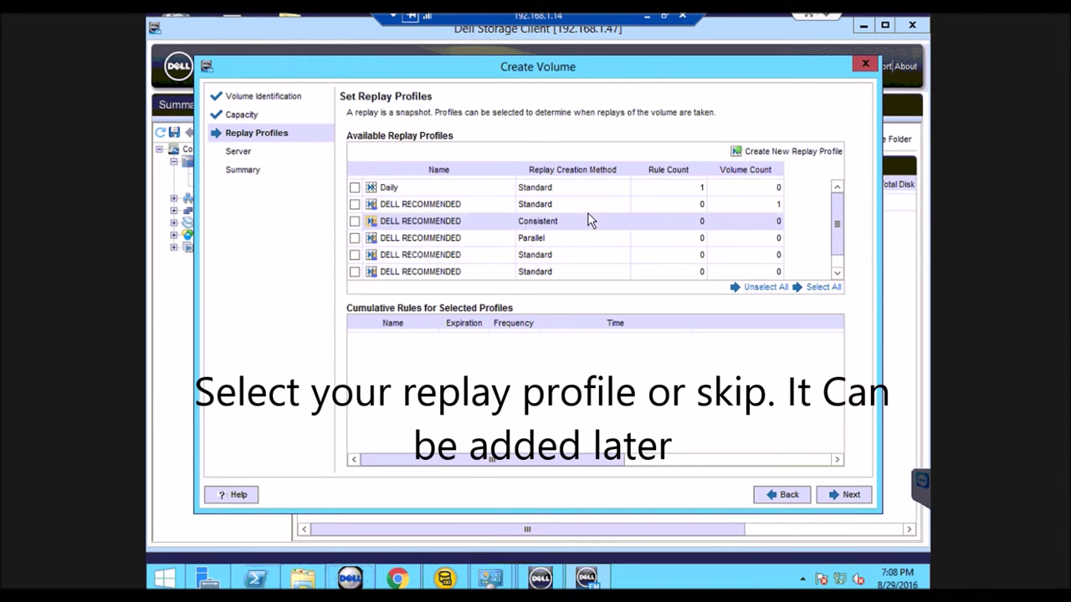
click(834, 496)
click(425, 149)
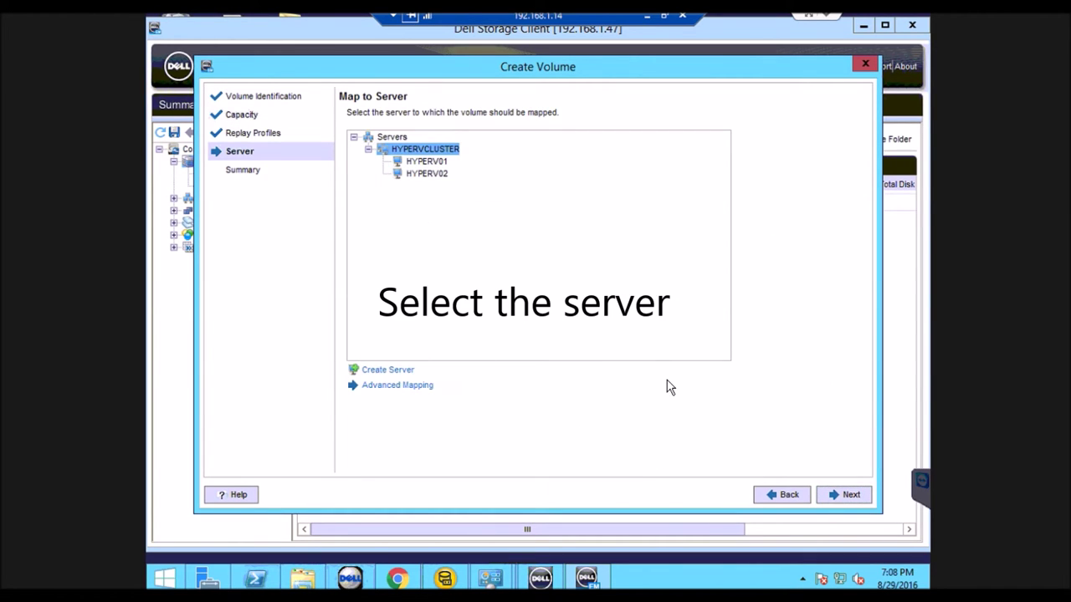
click(842, 497)
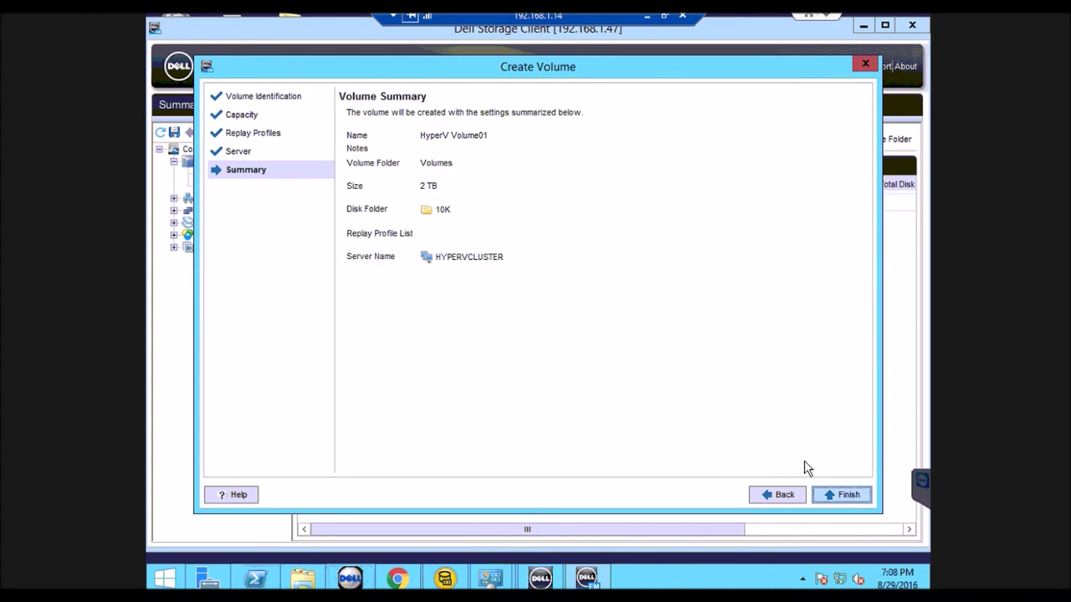
click(844, 495)
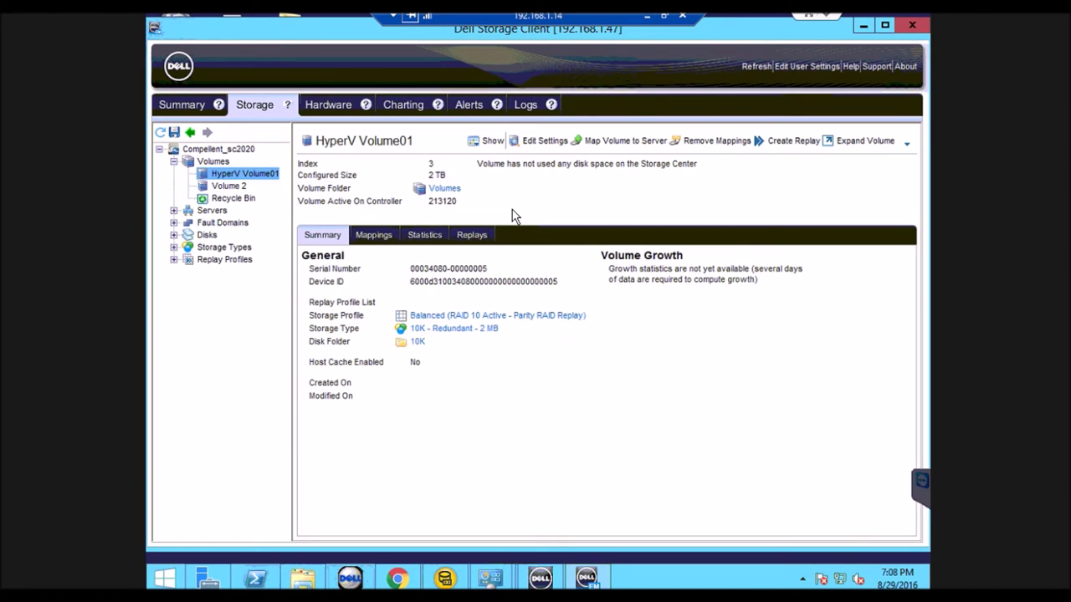
Review Volume 2 and its available actions, and the server mappings of HyperV Volume01.
click(243, 186)
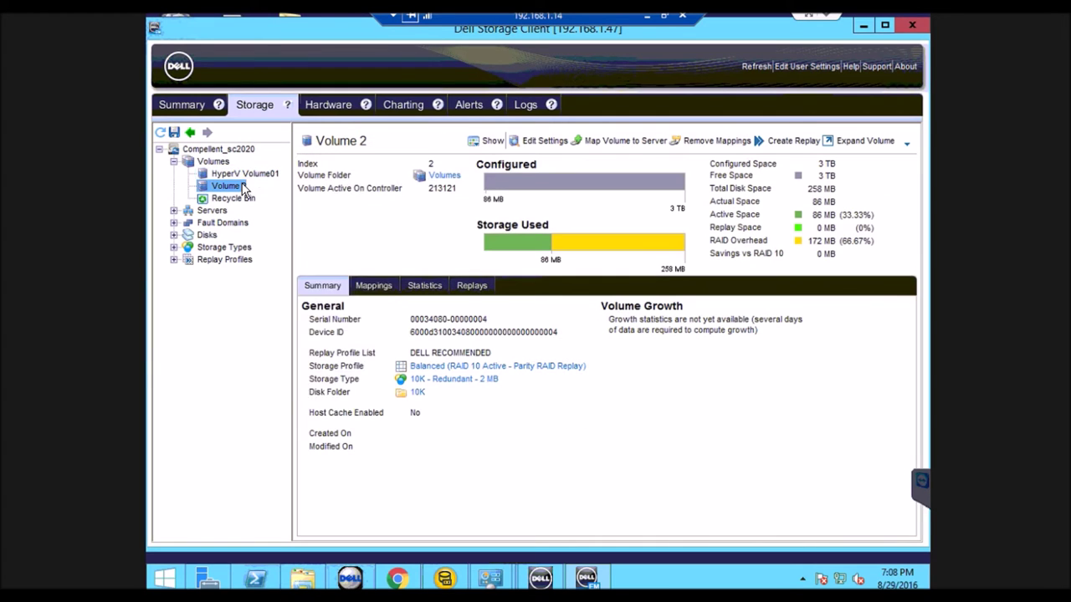
right_click(243, 188)
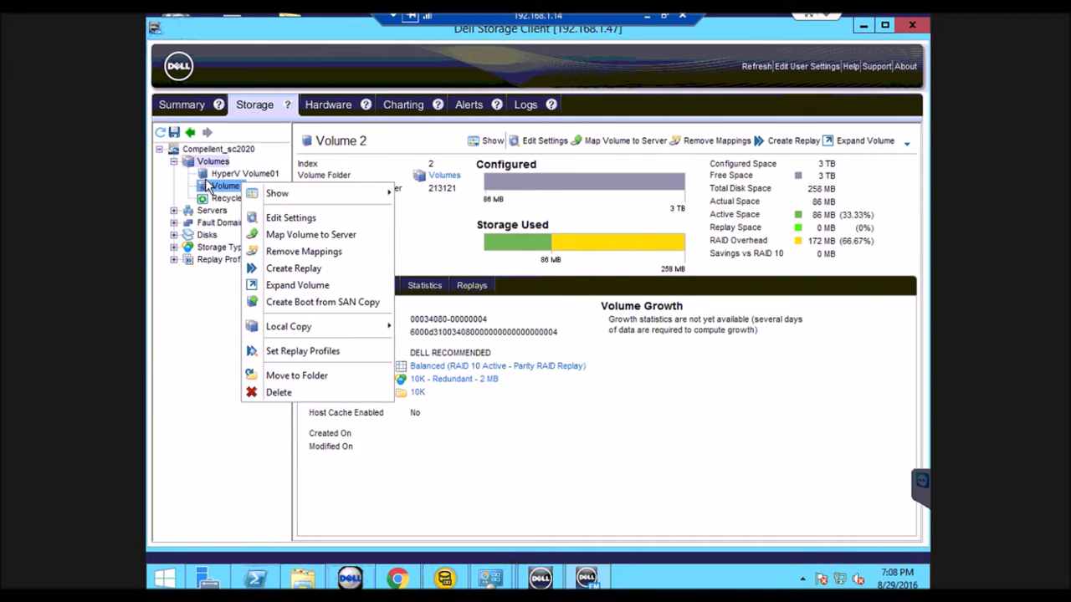
click(192, 343)
click(276, 175)
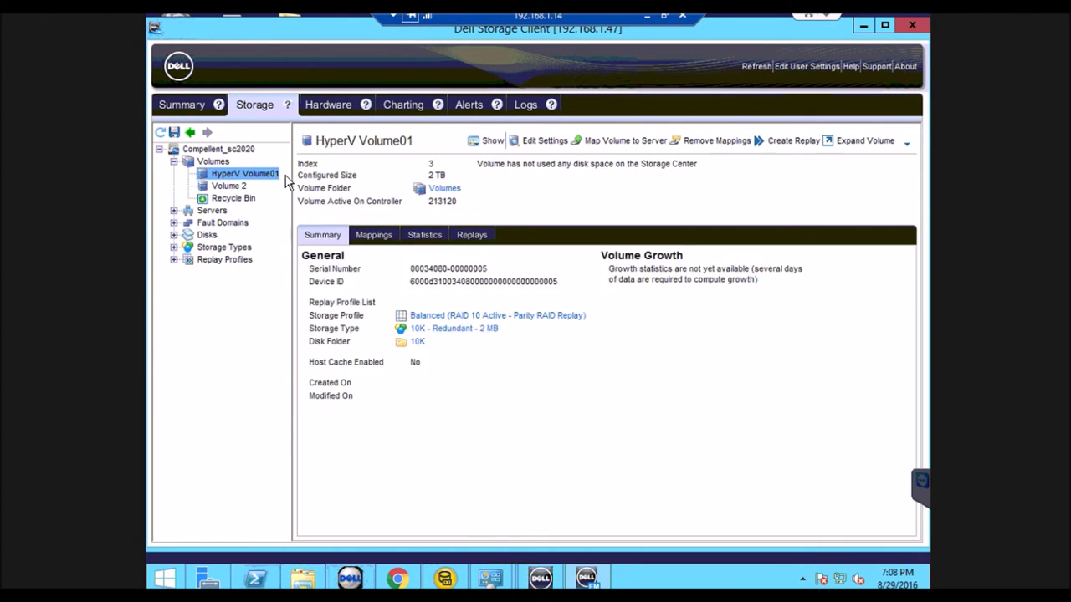
click(377, 236)
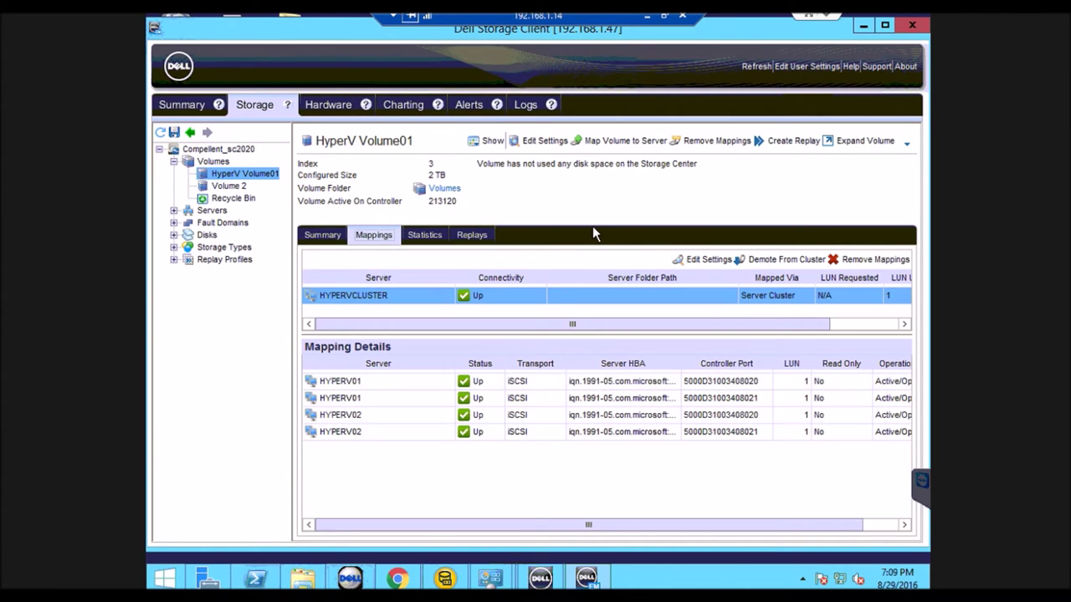
right_click(236, 180)
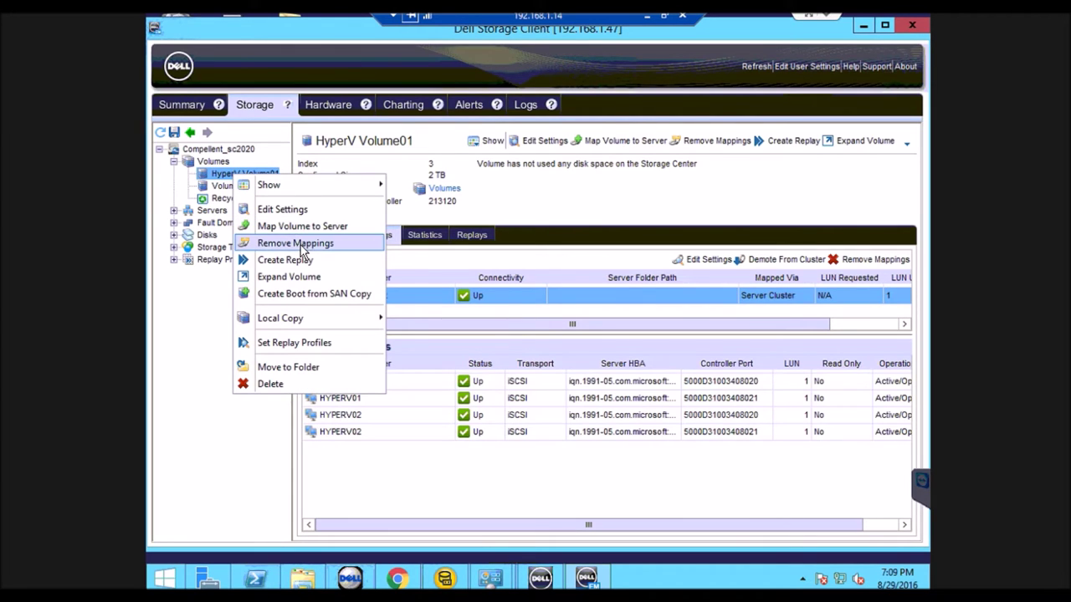
click(221, 181)
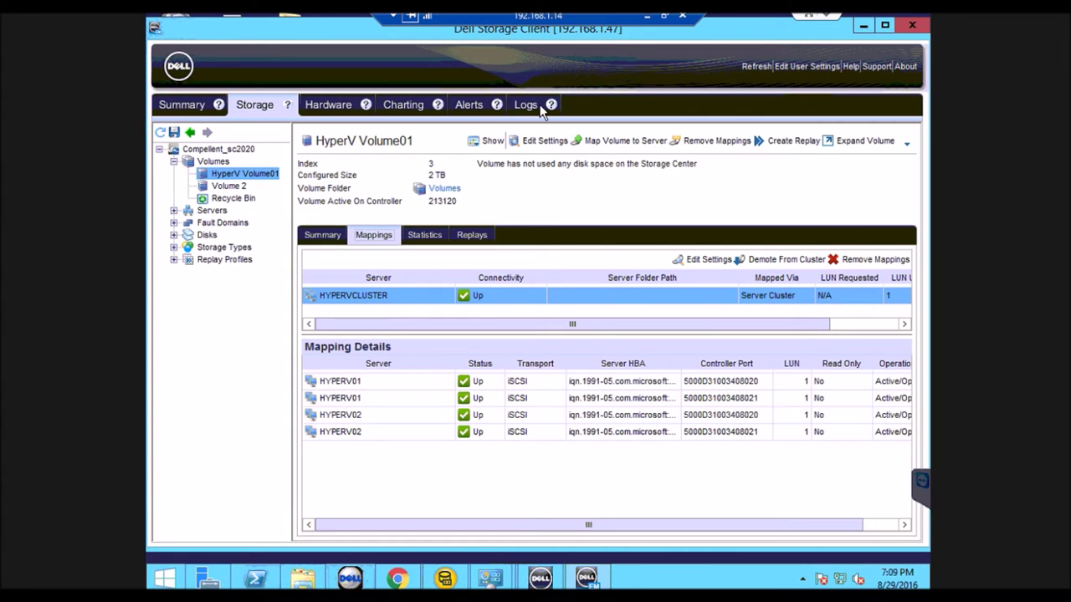
Minimize the remote session and rescan the disks in the server's Disk Management.
click(647, 15)
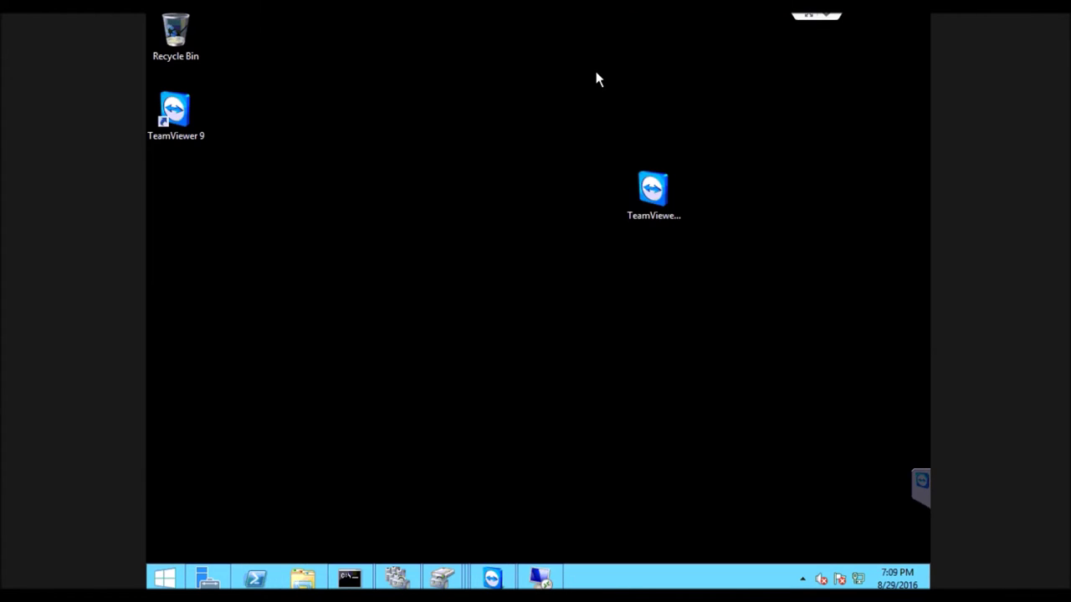
right_click(161, 578)
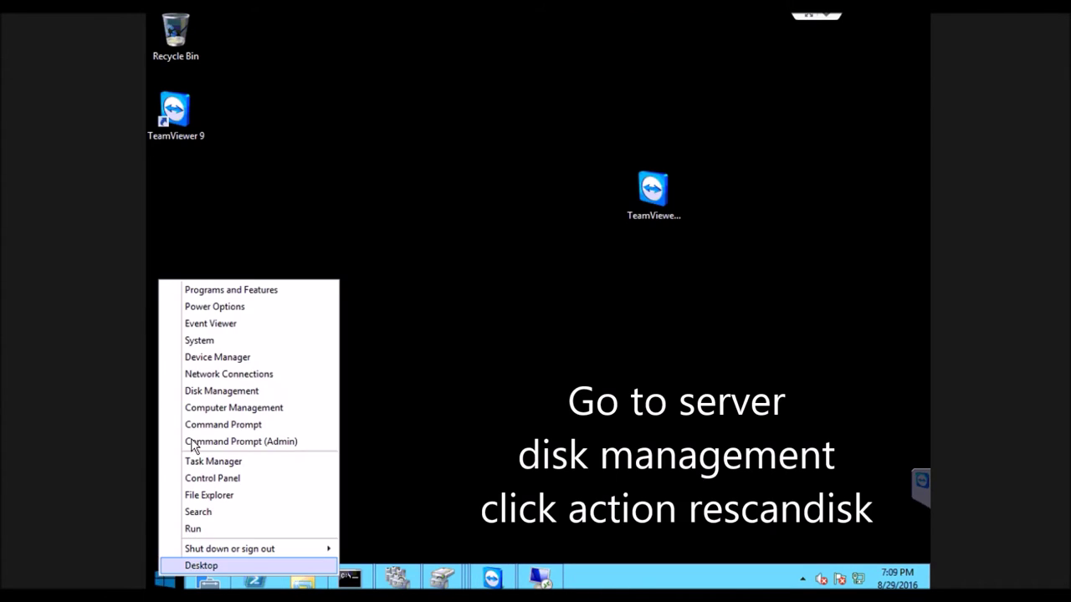
click(211, 390)
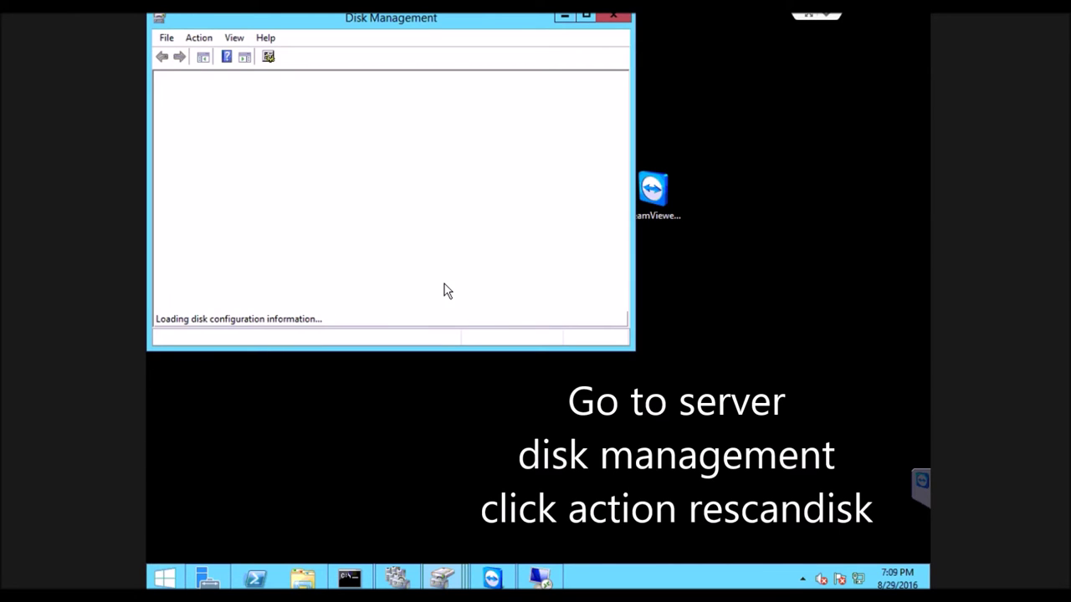
click(199, 38)
drag(393, 21, 471, 117)
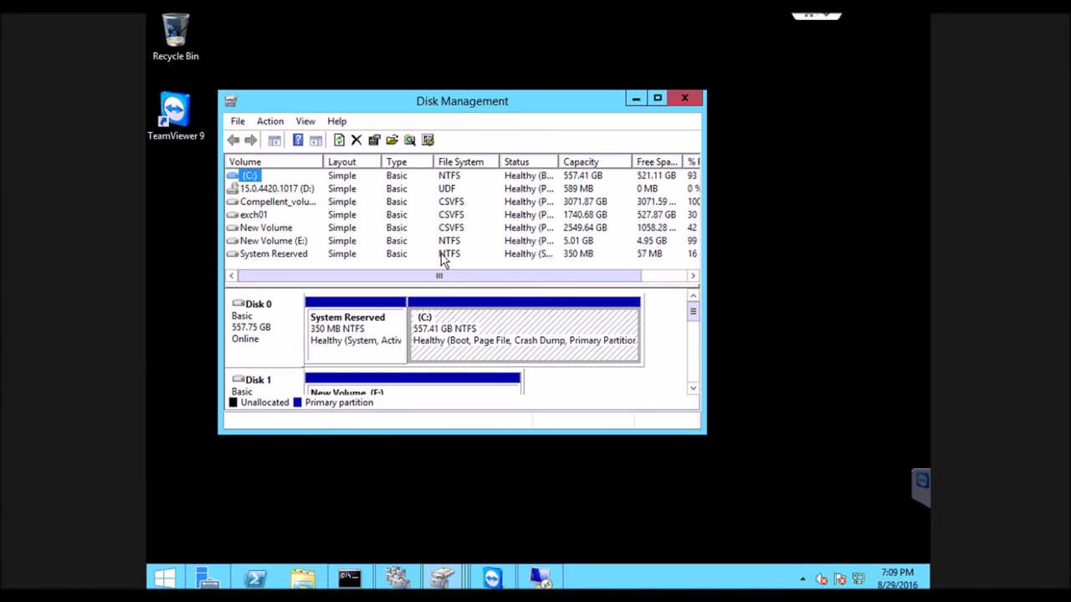
click(266, 122)
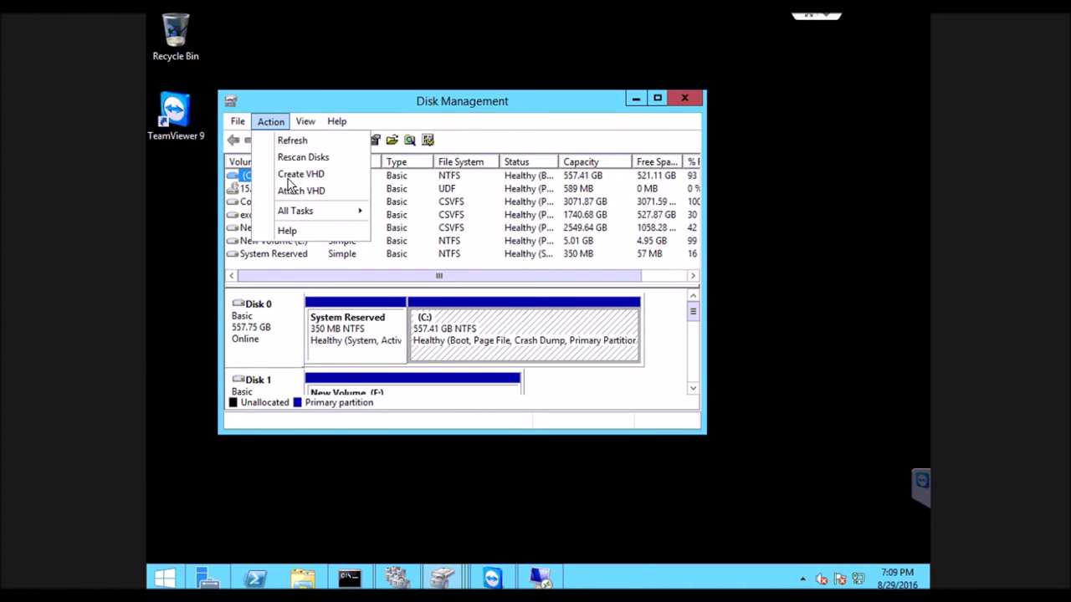
click(310, 157)
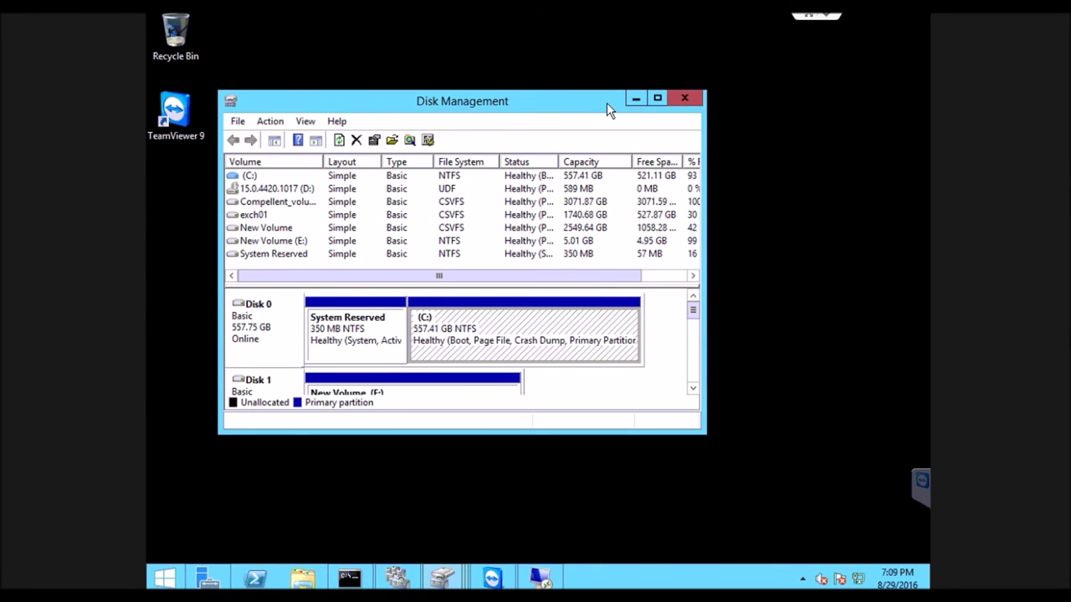
Maximize Disk Management and bring the unallocated 2048 GB Disk 6 online.
click(657, 100)
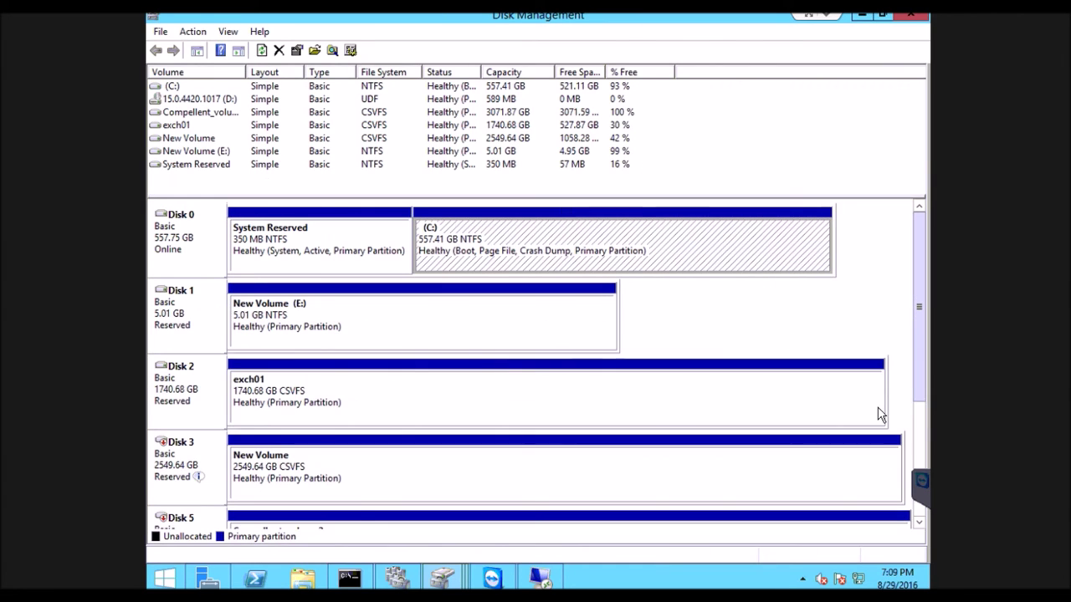
scroll(916, 427, down, 1)
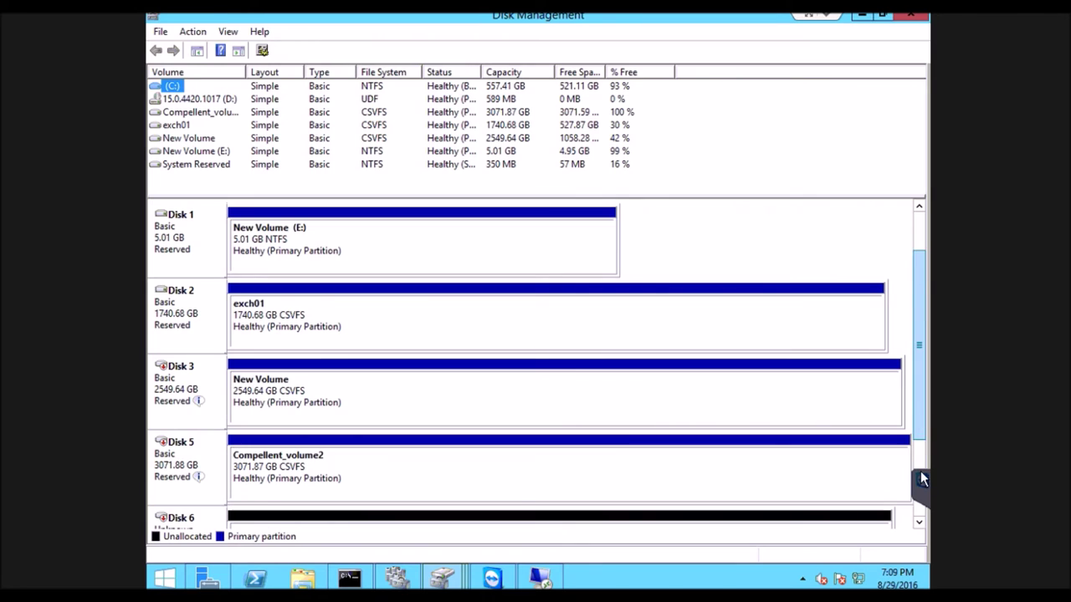
scroll(920, 506, down, 2)
click(276, 401)
right_click(196, 385)
right_click(197, 385)
click(220, 385)
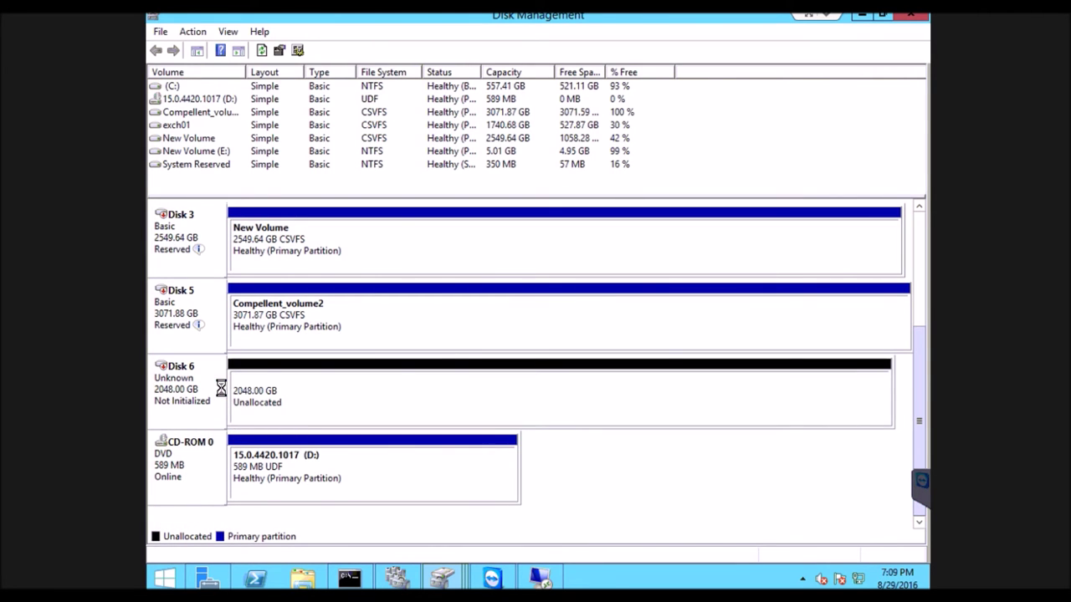
Initialize Disk 6 with the GPT (GUID Partition Table) partition style.
right_click(202, 386)
click(229, 394)
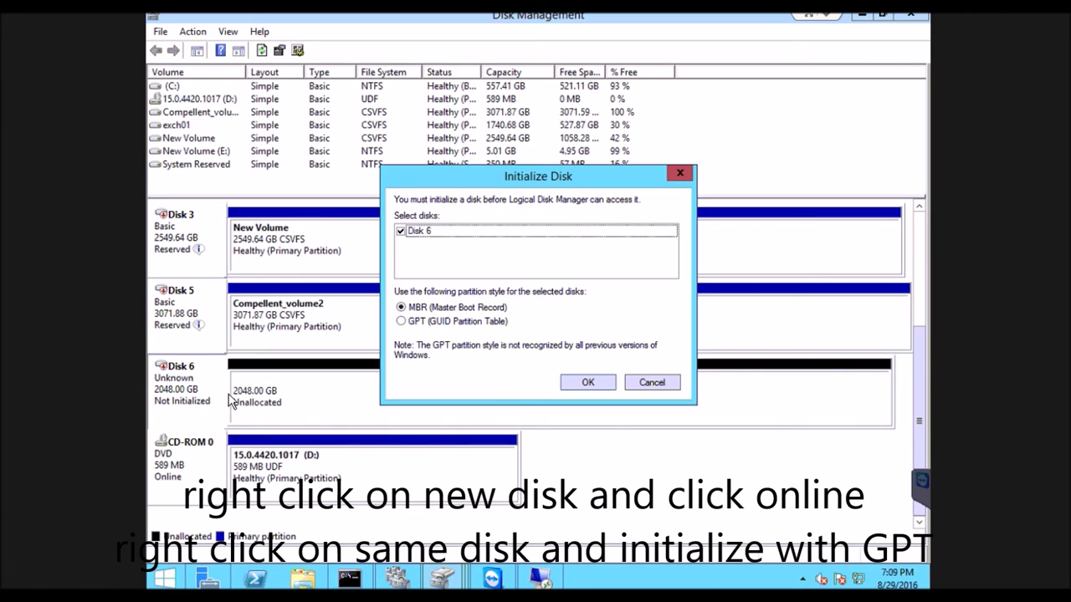
click(403, 323)
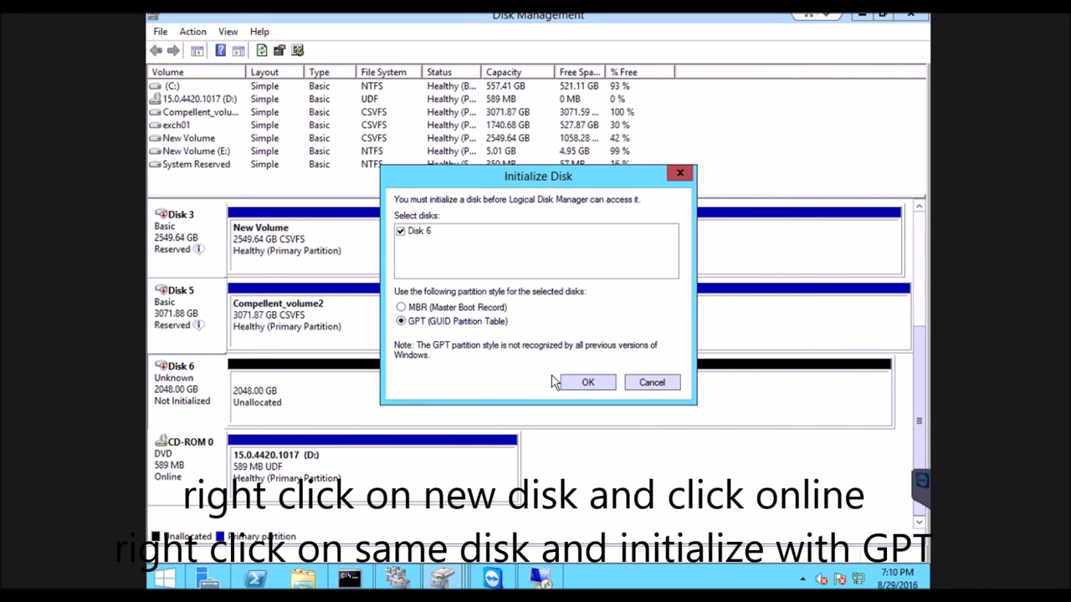
click(588, 383)
Start a new simple volume on Disk 6 at the full 2097022 MB and assign drive letter N.
right_click(270, 393)
click(304, 402)
click(429, 363)
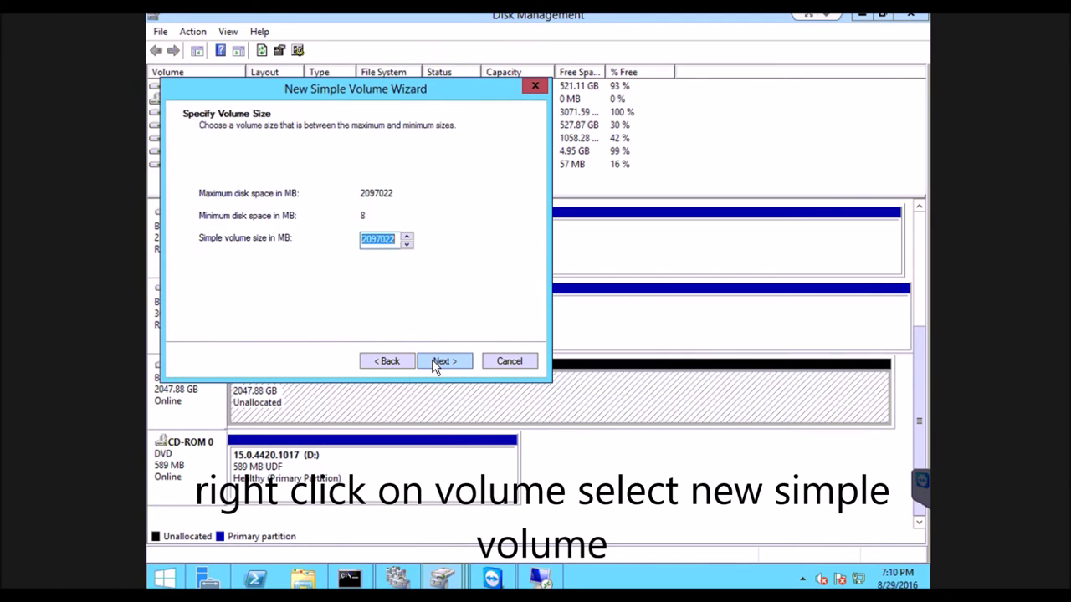
click(436, 364)
click(418, 194)
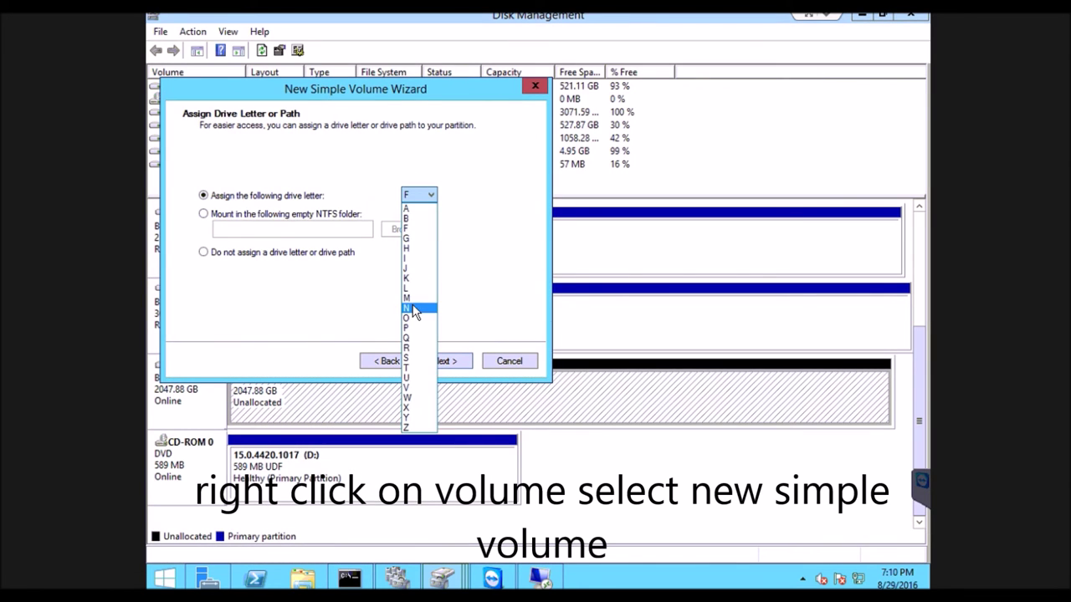
click(416, 338)
click(441, 361)
Label the volume HyperV Vol 01 and finish the wizard with an NTFS quick format.
key(Tab)
text(Hyper)
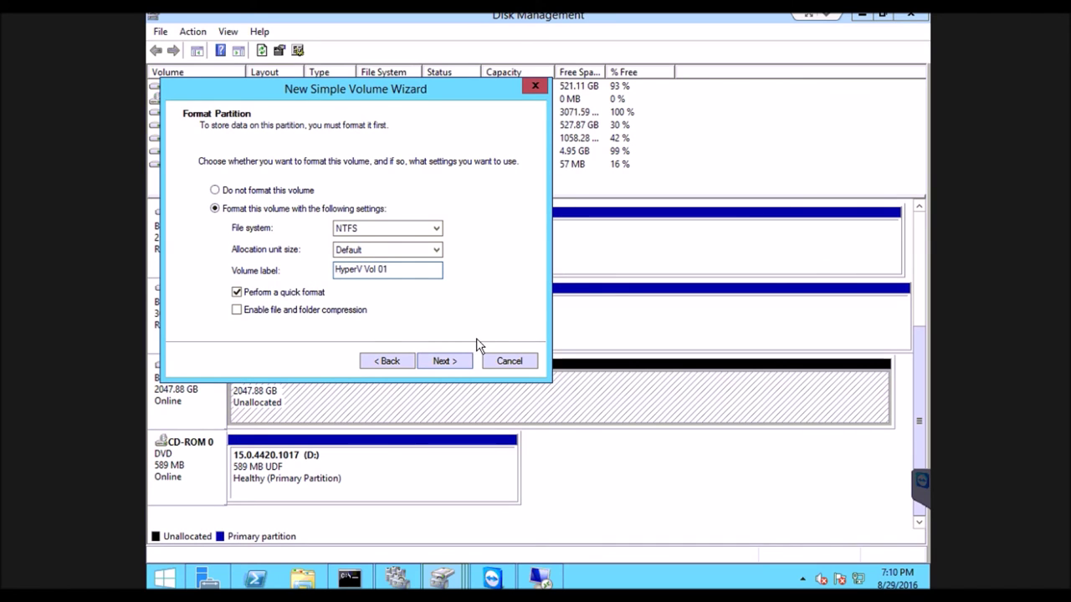
click(458, 363)
click(452, 362)
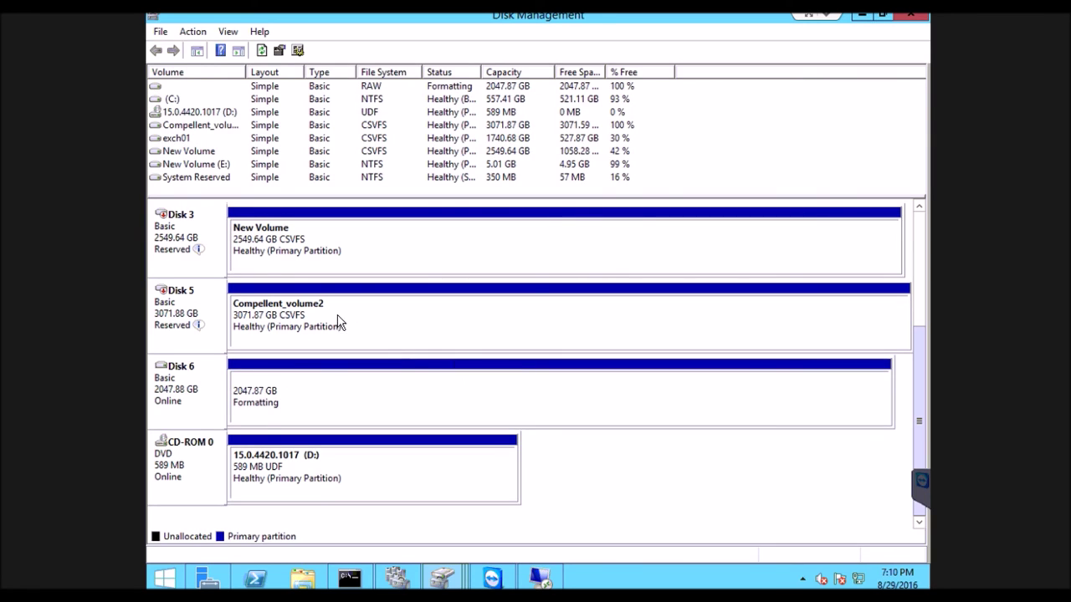
click(334, 404)
right_click(331, 404)
click(284, 328)
click(284, 328)
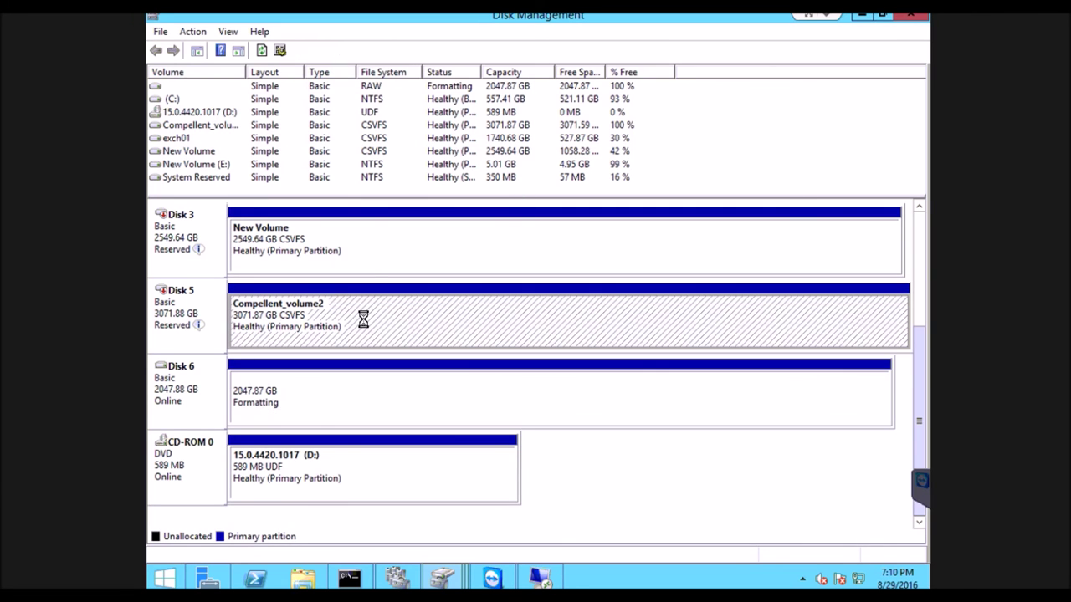
Rename the HyperV Vol 01 (N:) volume as Compellent_volume1 in its properties.
right_click(310, 380)
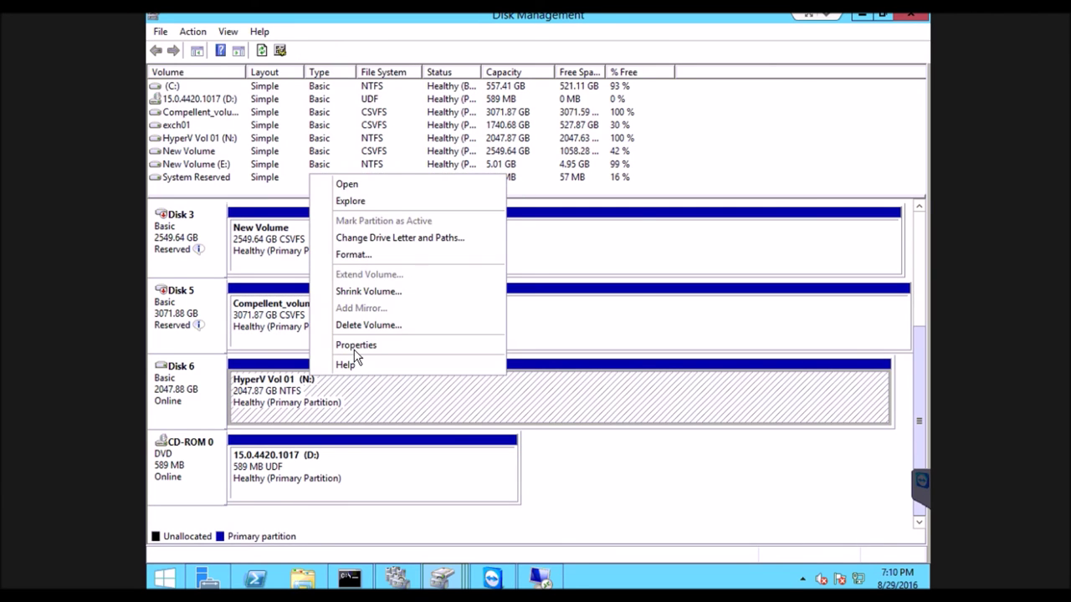
click(355, 346)
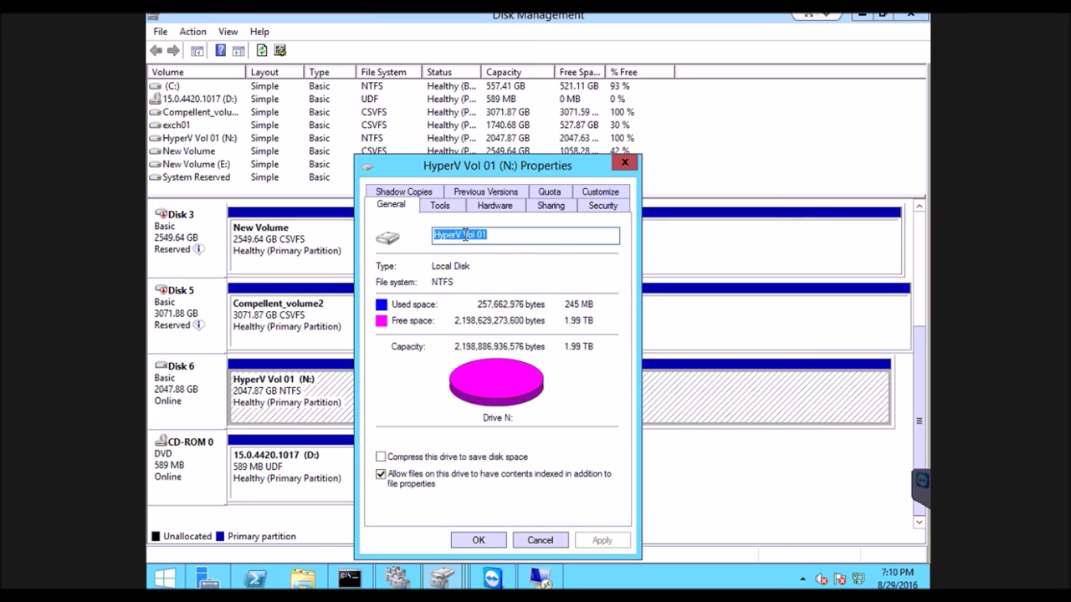
drag(493, 234, 377, 241)
text(COm)
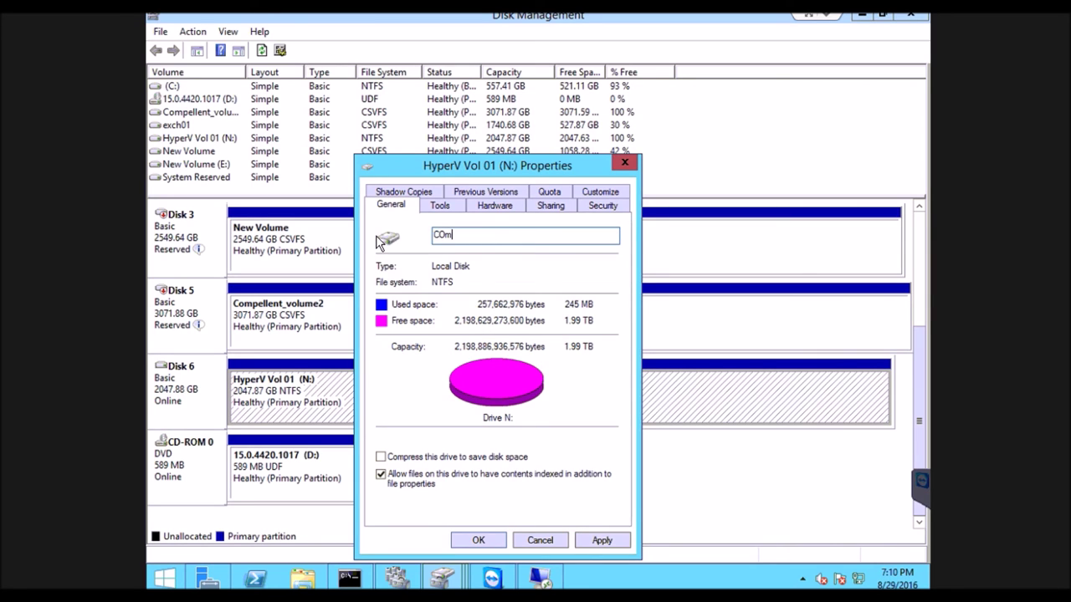
text(pellen)
key(shift+Home)
text(C)
click(483, 540)
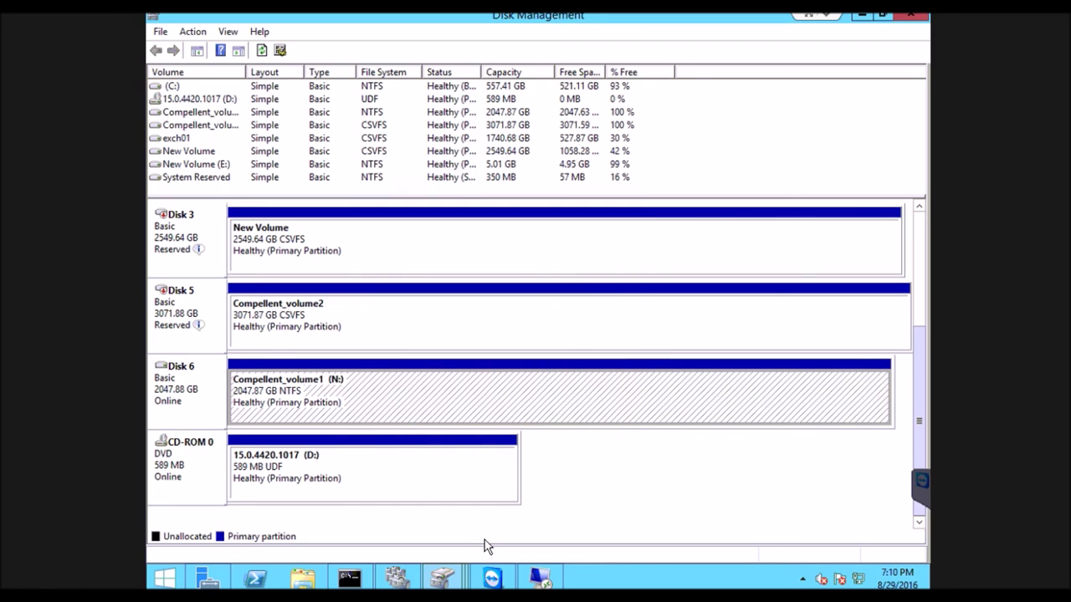
Compare the Disk 5 and Disk 6 partitions and open File Explorer to view the server's drives.
click(362, 330)
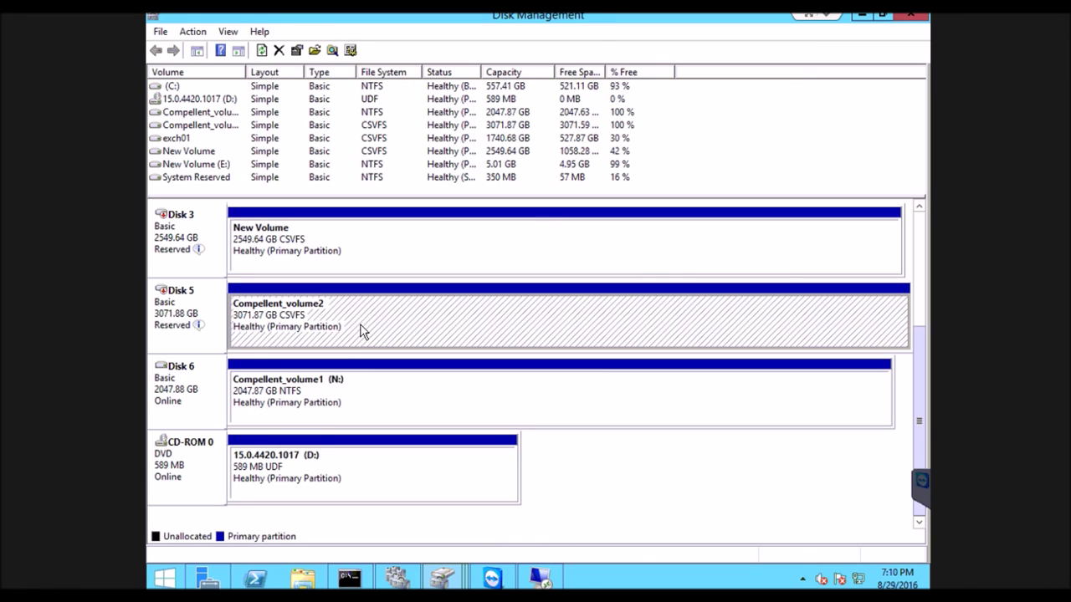
click(455, 402)
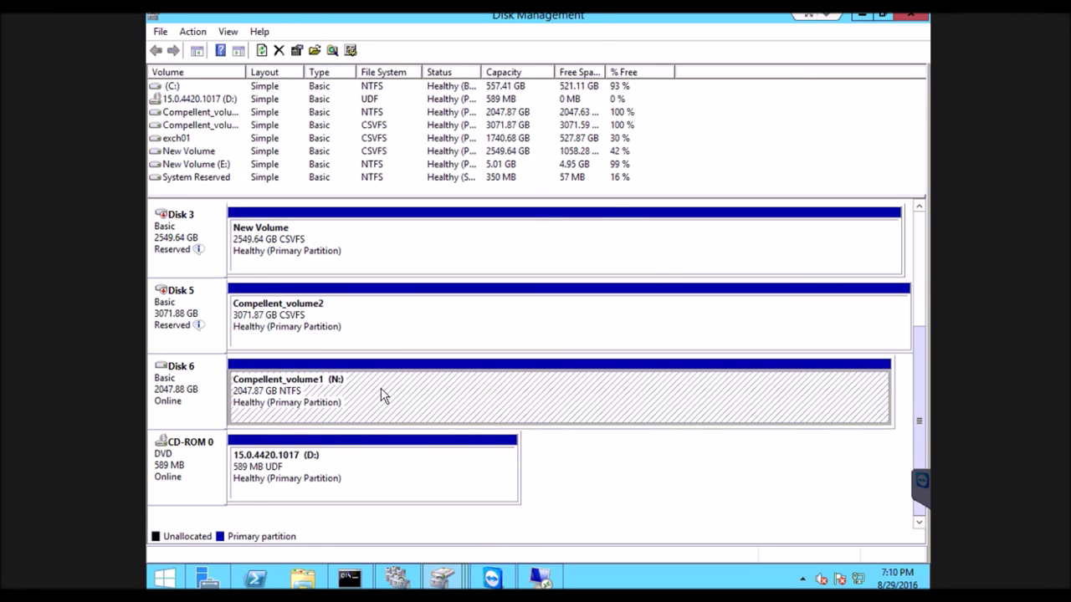
click(300, 576)
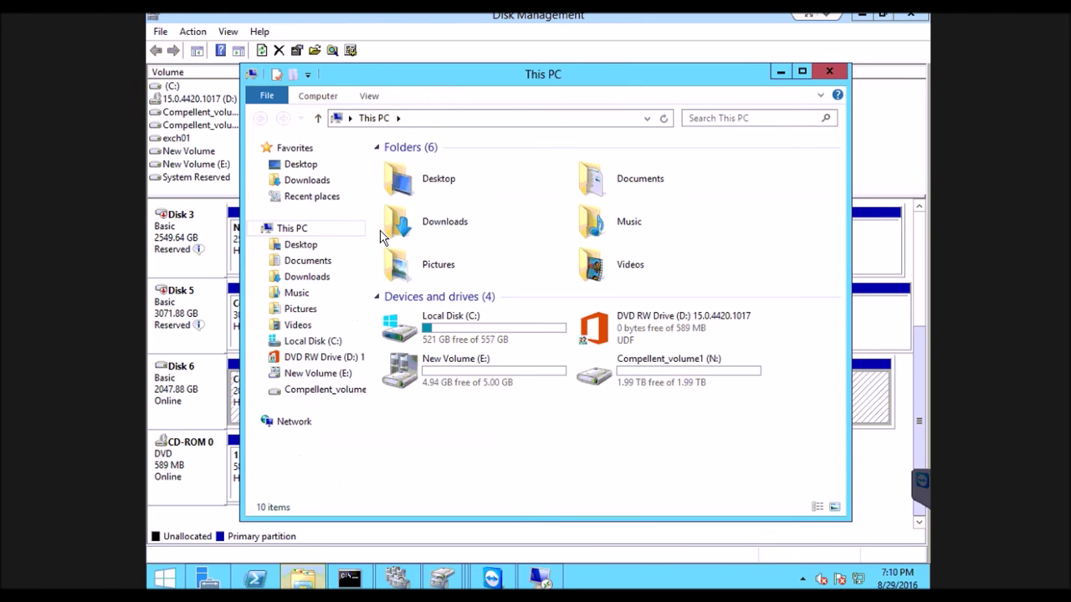